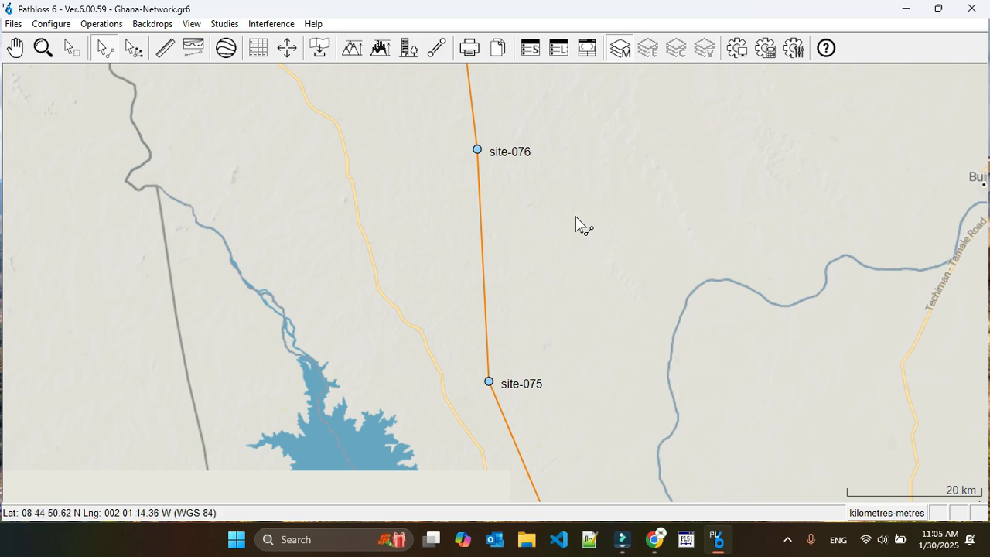
Open the link between site-076 and site-075 in a full-size window and switch it to the Specular Reflections module.
{"action": "right_click", "coordinate": [483, 247]}
{"action": "left_click", "coordinate": [488, 247]}
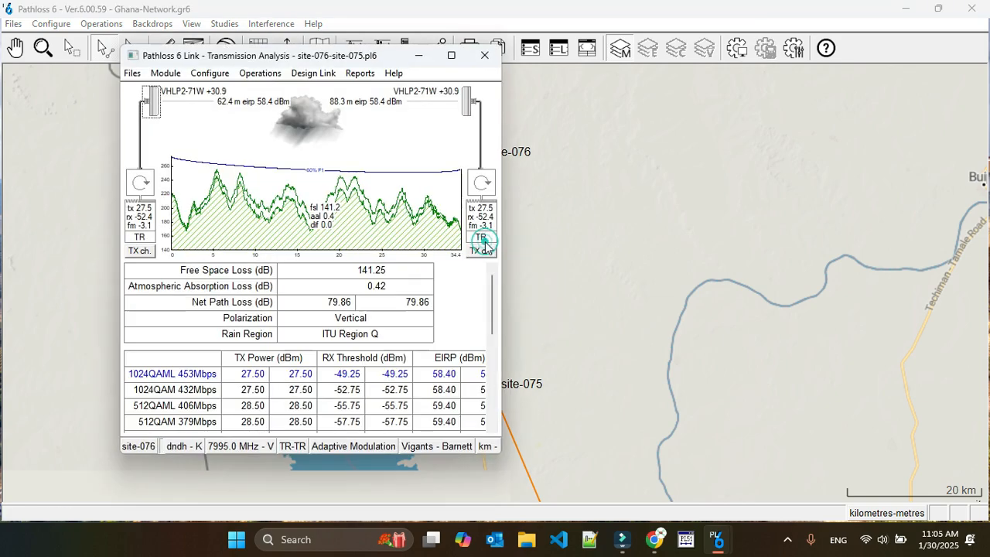
{"action": "left_click", "coordinate": [451, 55]}
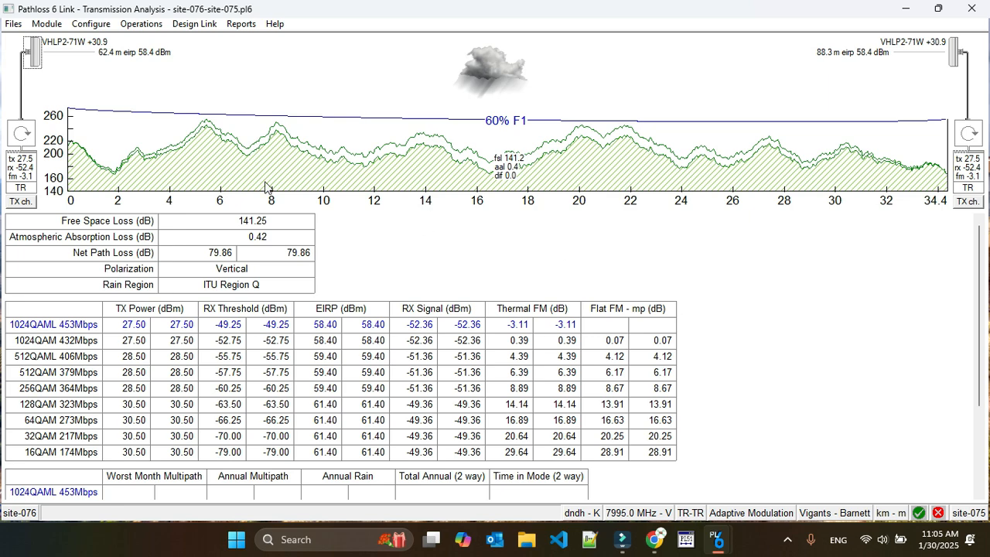
{"action": "left_click", "coordinate": [186, 25]}
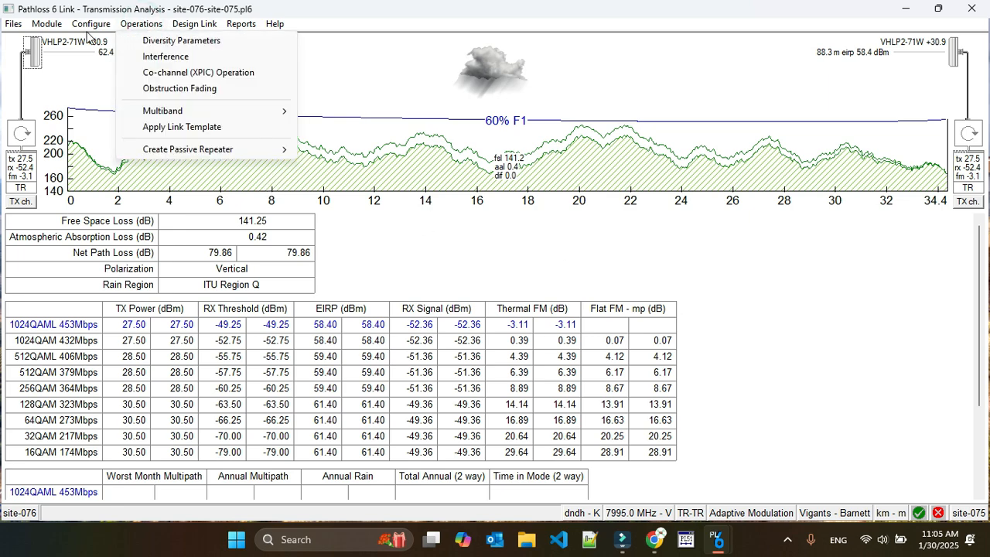
{"action": "left_click", "coordinate": [67, 92]}
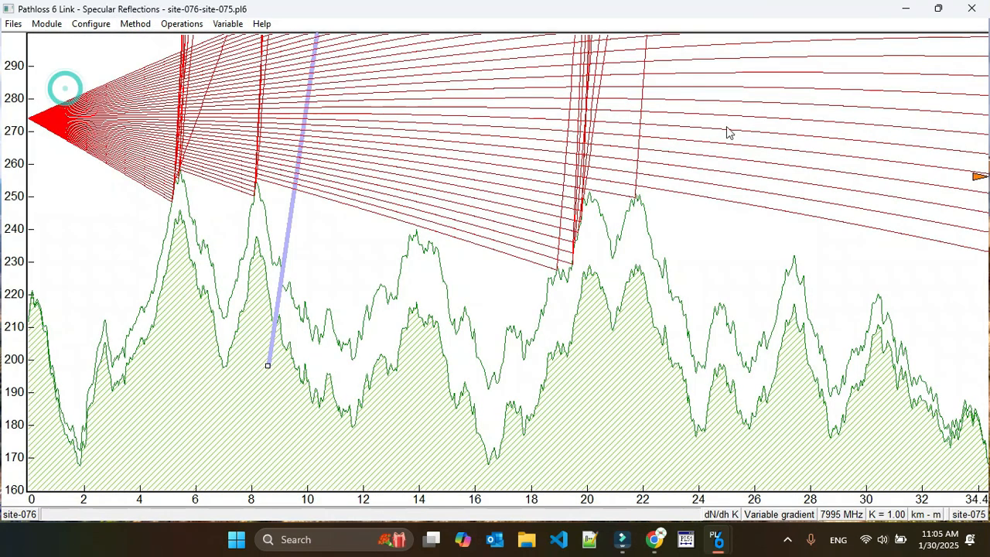
Try a constant gradient ray trace with the Site 2 end antenna height set to 50 m.
{"action": "left_click", "coordinate": [137, 26]}
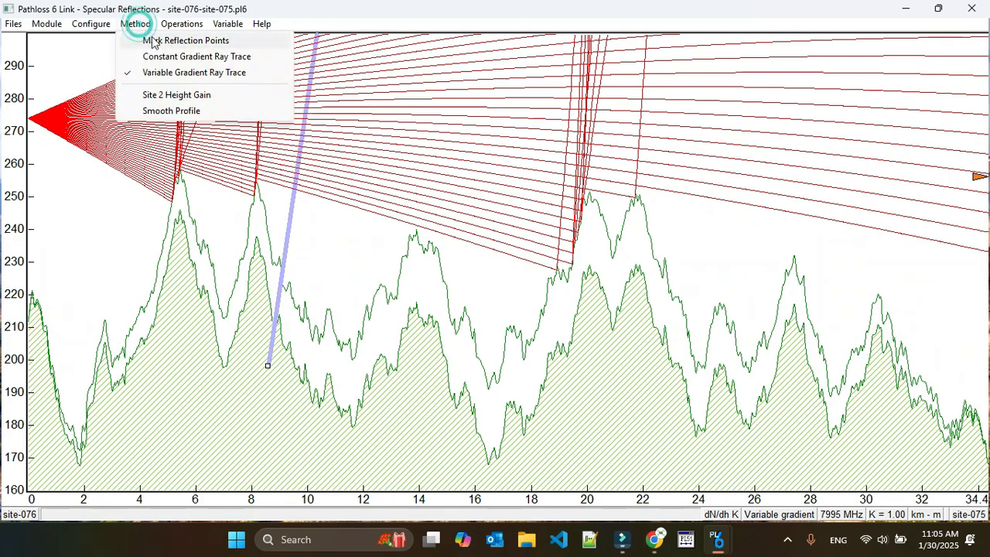
{"action": "left_click", "coordinate": [178, 58]}
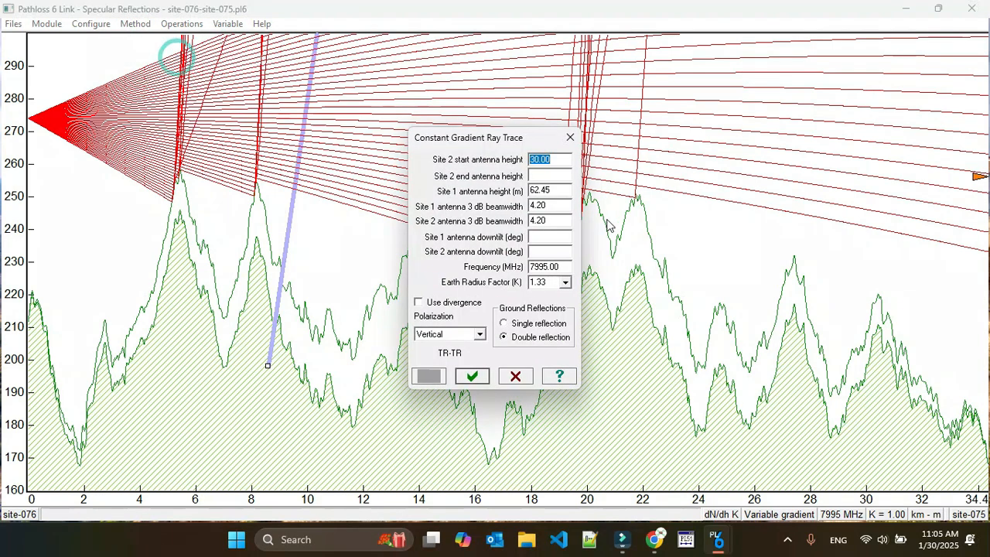
{"action": "left_click", "coordinate": [541, 176]}
{"action": "type", "text": "50"}
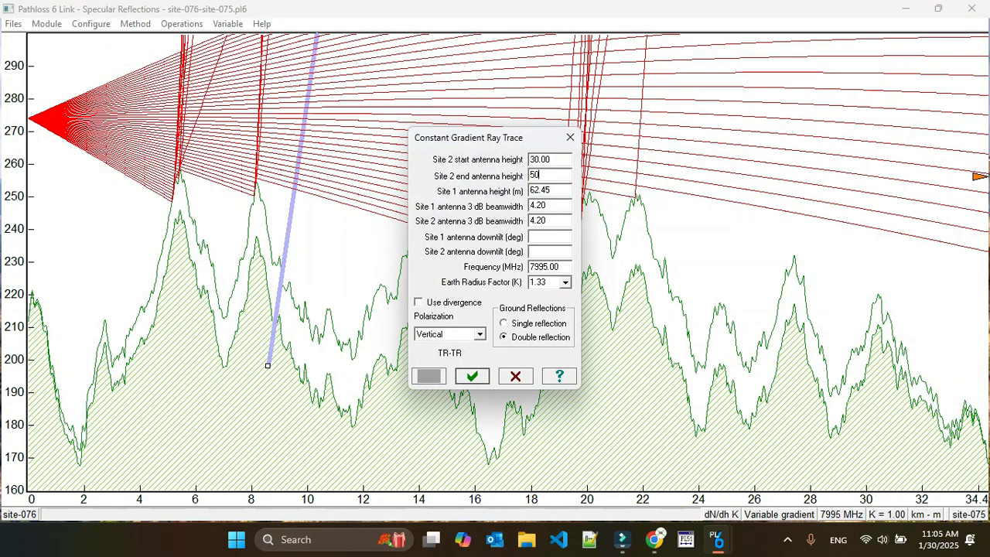
{"action": "left_click", "coordinate": [473, 376]}
{"action": "left_click", "coordinate": [519, 300]}
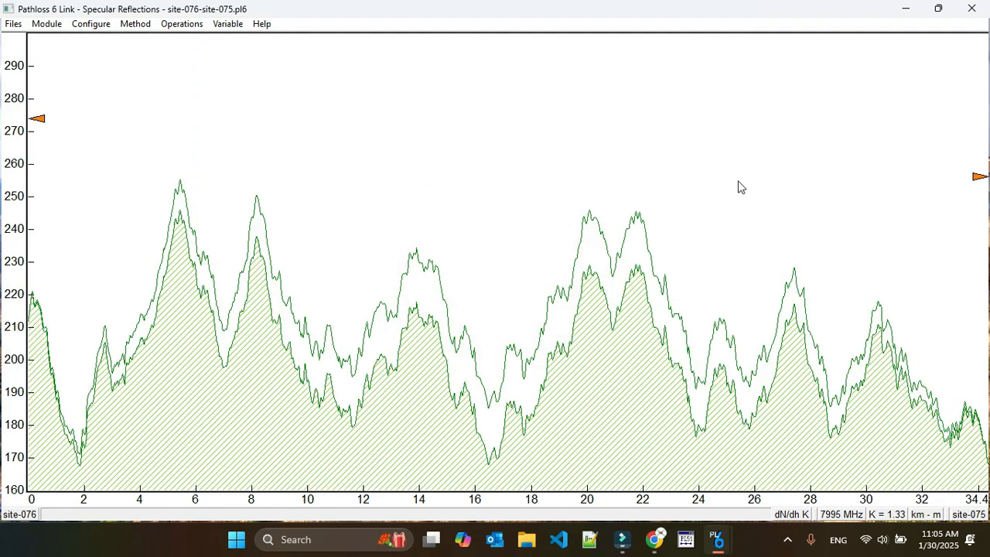
Run a variable gradient ray trace on the path profile with the preset parameters and the constant K = 1.333 M profile.
{"action": "left_click", "coordinate": [180, 28]}
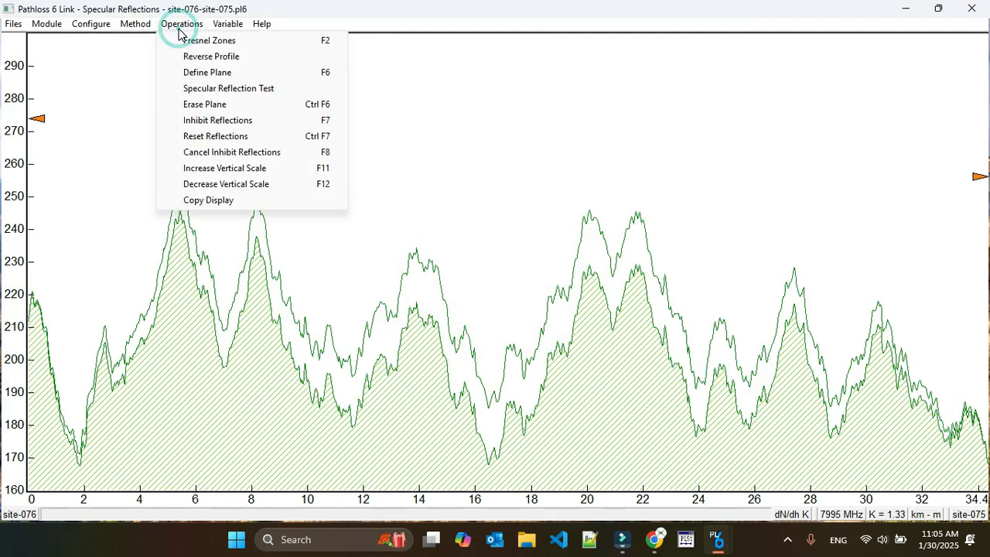
{"action": "mouse_move", "coordinate": [135, 23]}
{"action": "left_click", "coordinate": [192, 72]}
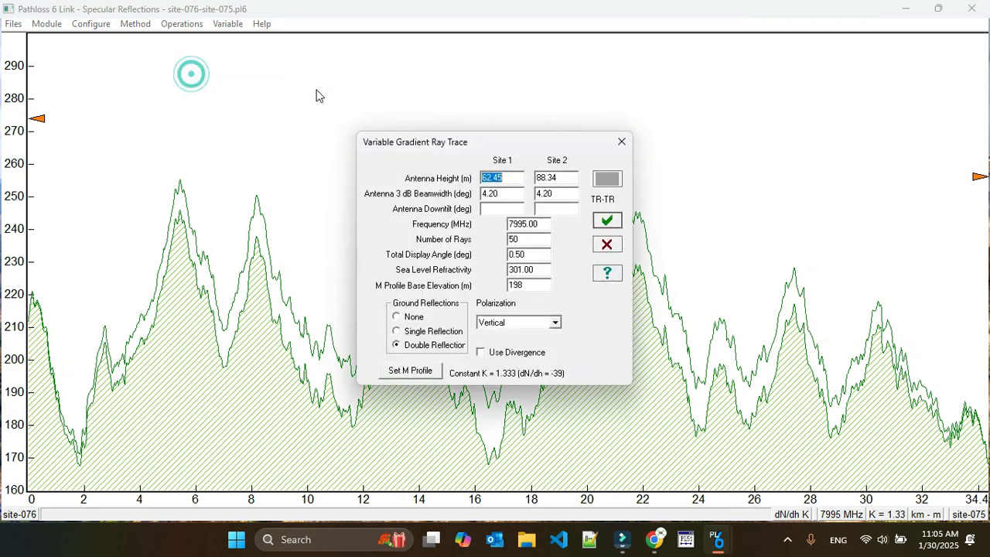
{"action": "left_click", "coordinate": [608, 226]}
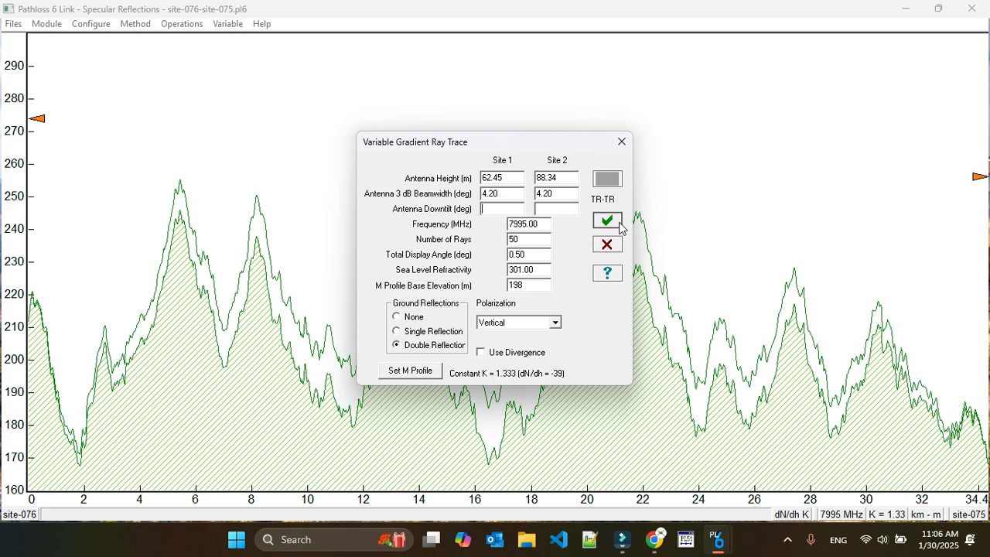
{"action": "left_click", "coordinate": [607, 221]}
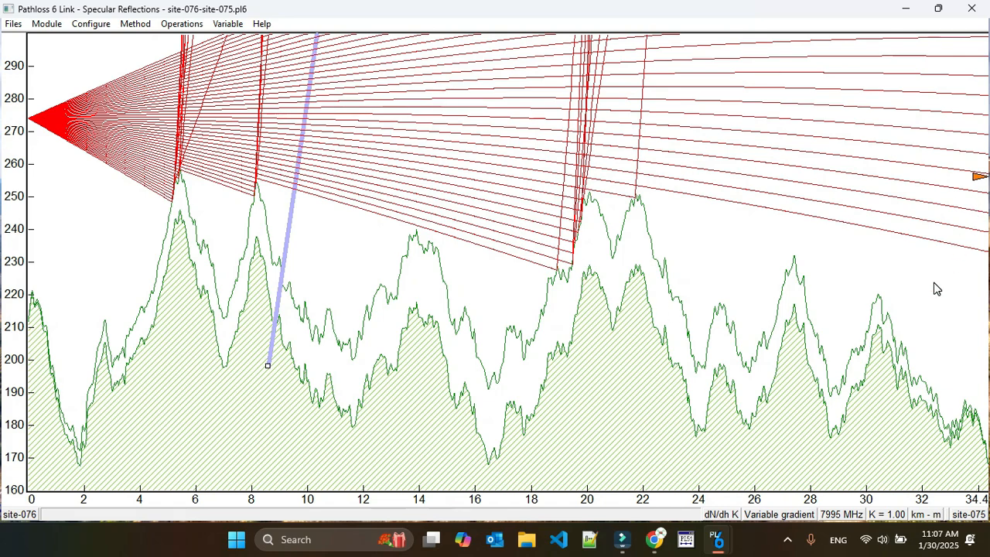
Examine the ITU-R refractivity gradient and K reference for the link, and close it.
{"action": "left_click", "coordinate": [883, 514]}
{"action": "left_click", "coordinate": [726, 517]}
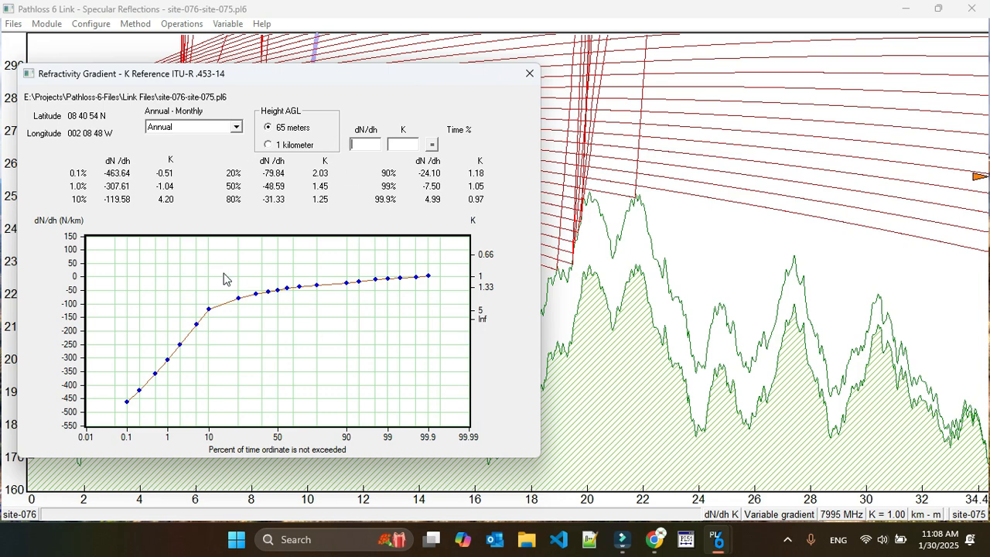
{"action": "left_click", "coordinate": [530, 75]}
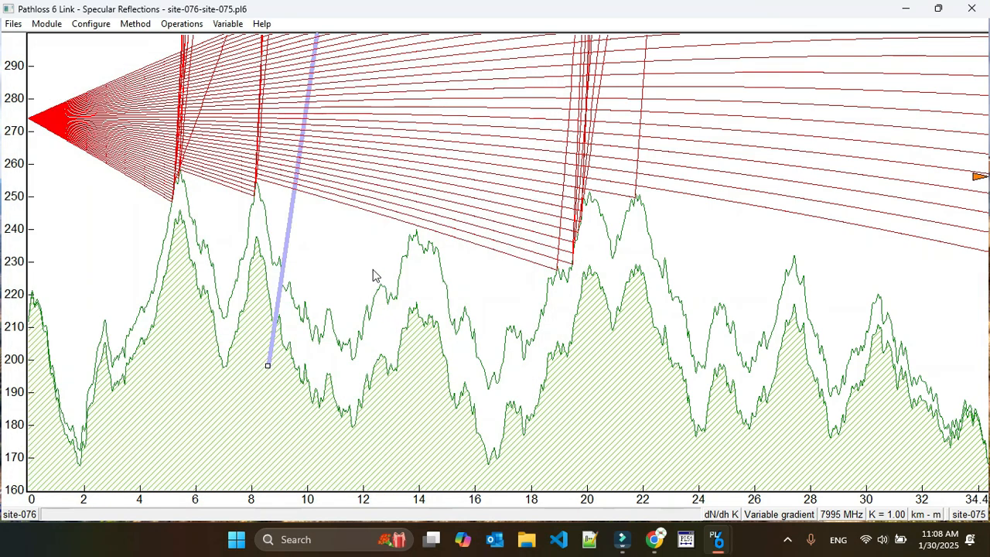
Set the variable gradient M profile to Constant K = 1 (dN/dh = 0) and rerun the ray trace.
{"action": "left_click", "coordinate": [772, 514]}
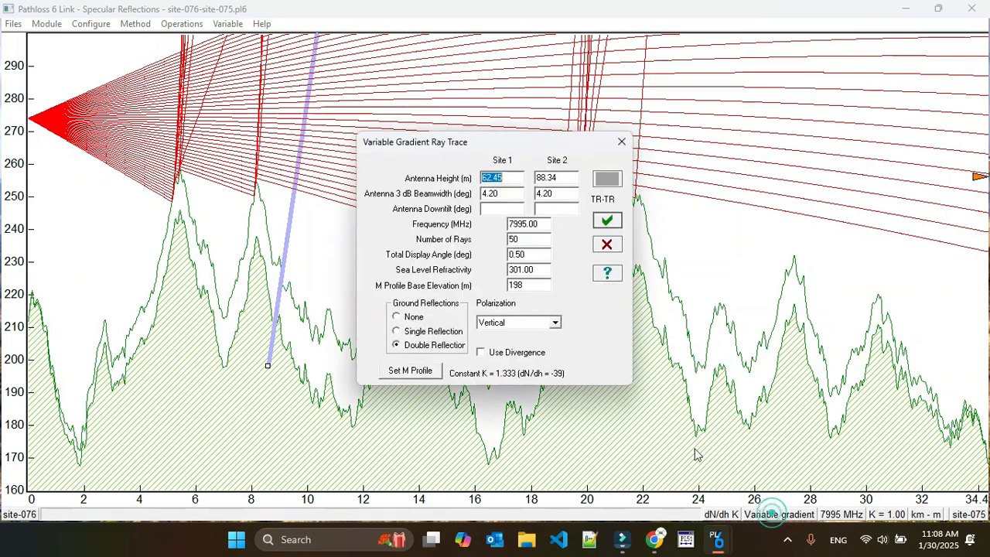
{"action": "left_click", "coordinate": [410, 370]}
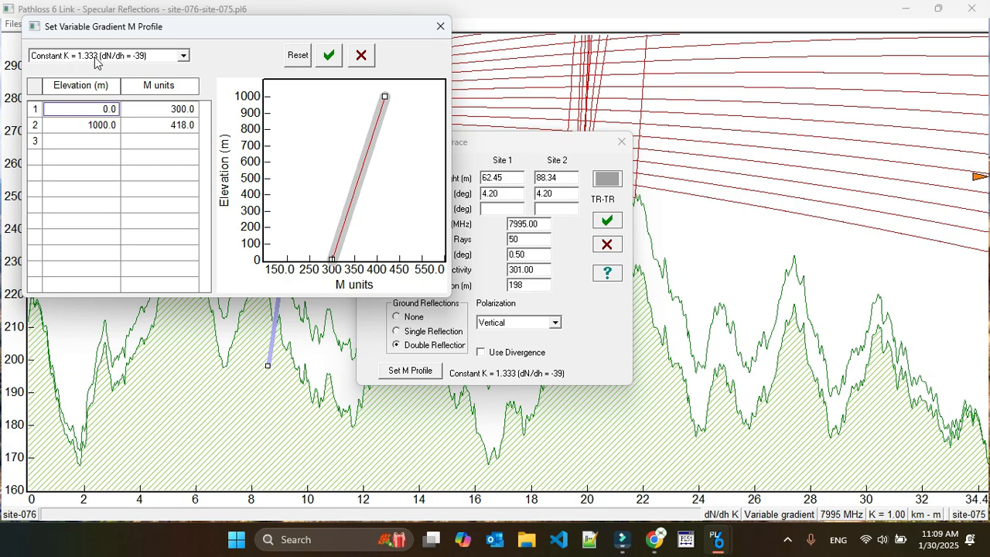
{"action": "left_click", "coordinate": [184, 58]}
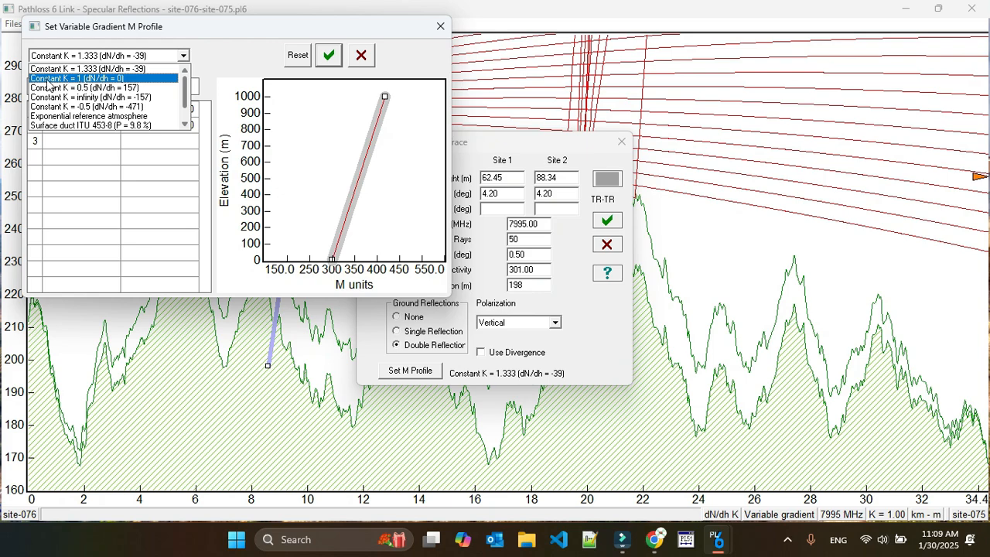
{"action": "left_click", "coordinate": [97, 79]}
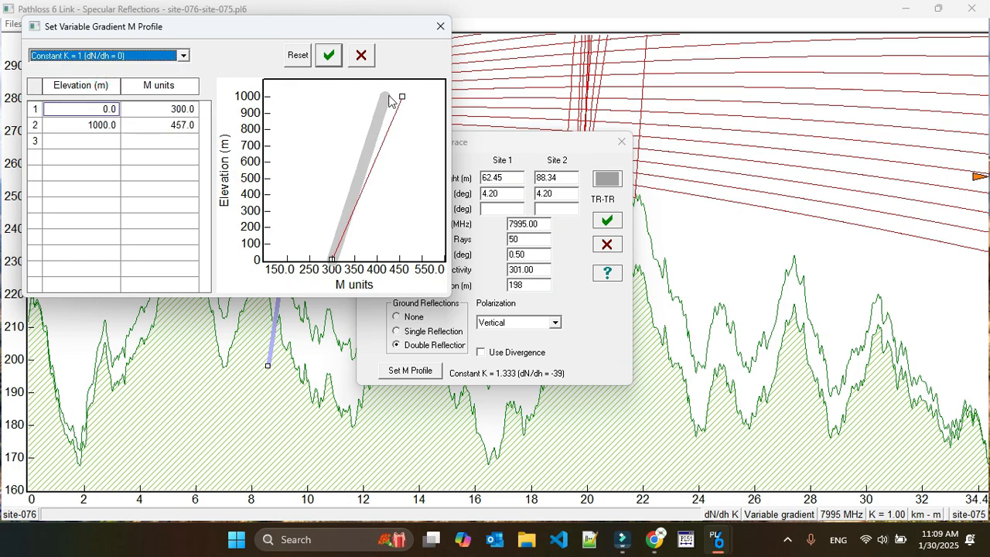
{"action": "left_click", "coordinate": [328, 54]}
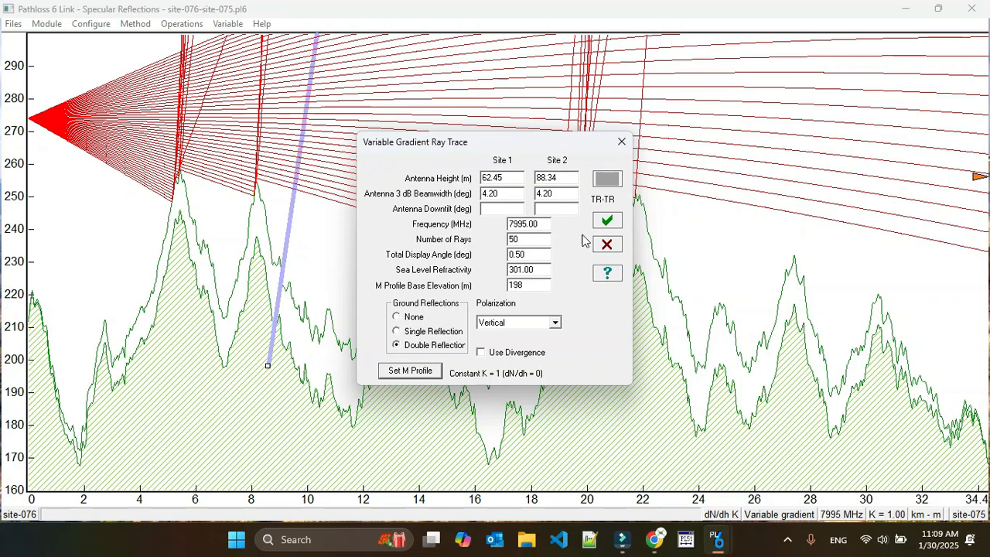
{"action": "left_click", "coordinate": [608, 222]}
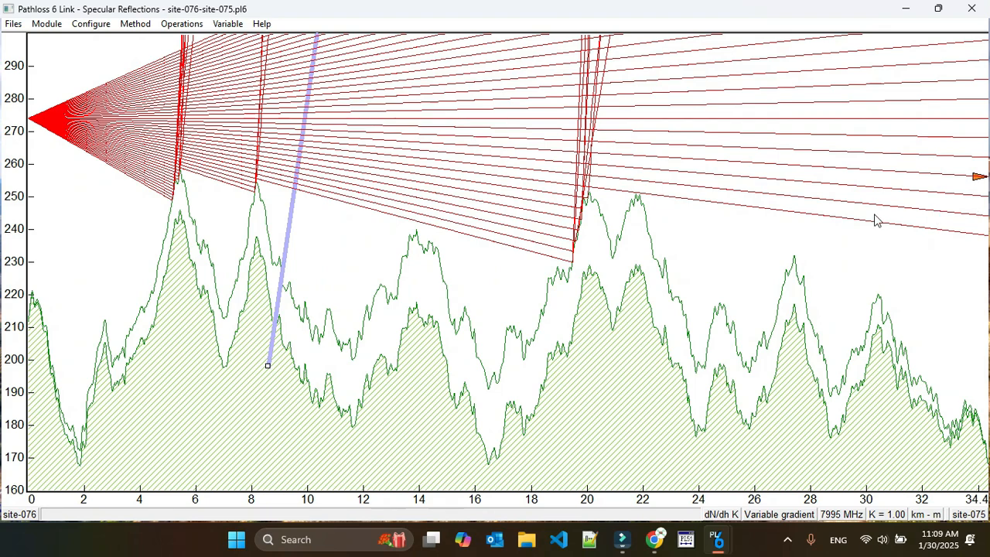
Set the variable gradient M profile to Constant K = 0.5 (dN/dh = 157) and rerun the ray trace.
{"action": "left_click", "coordinate": [781, 514]}
{"action": "left_click", "coordinate": [410, 370]}
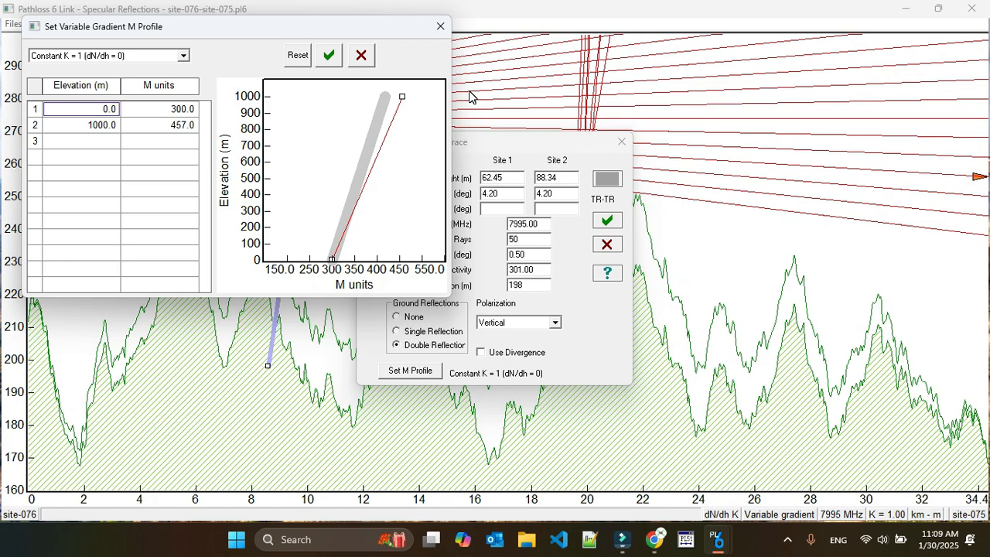
{"action": "left_click", "coordinate": [183, 55]}
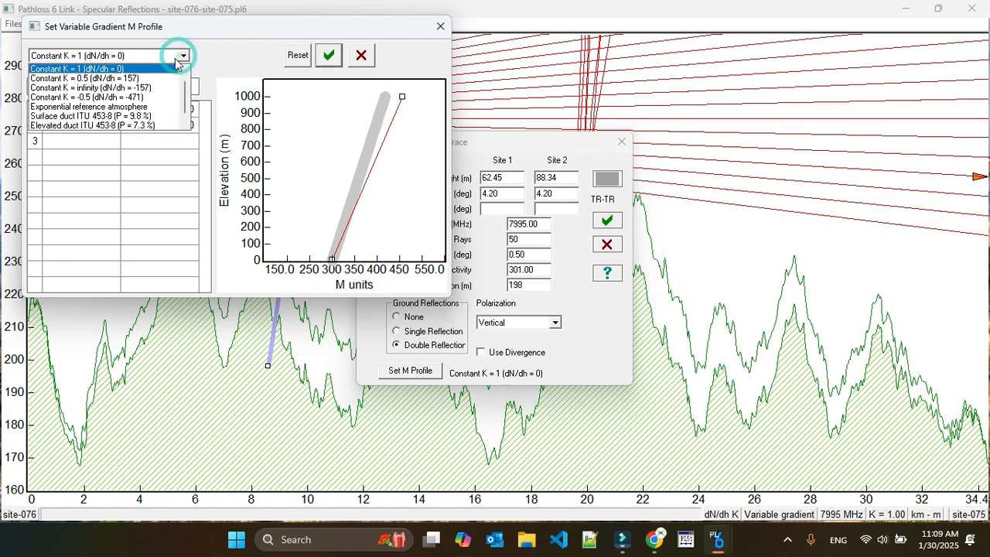
{"action": "left_click", "coordinate": [150, 75]}
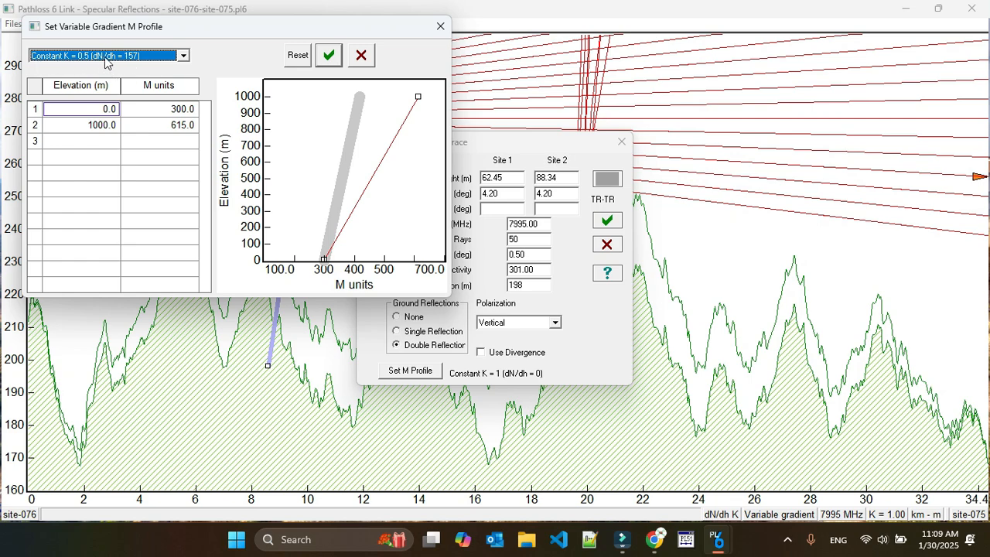
{"action": "left_click", "coordinate": [329, 56]}
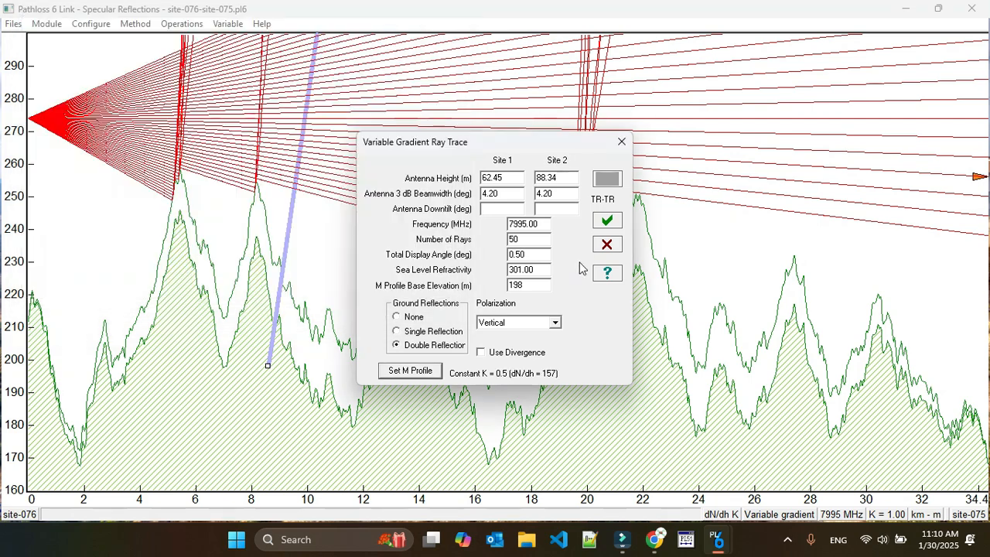
{"action": "left_click", "coordinate": [606, 223]}
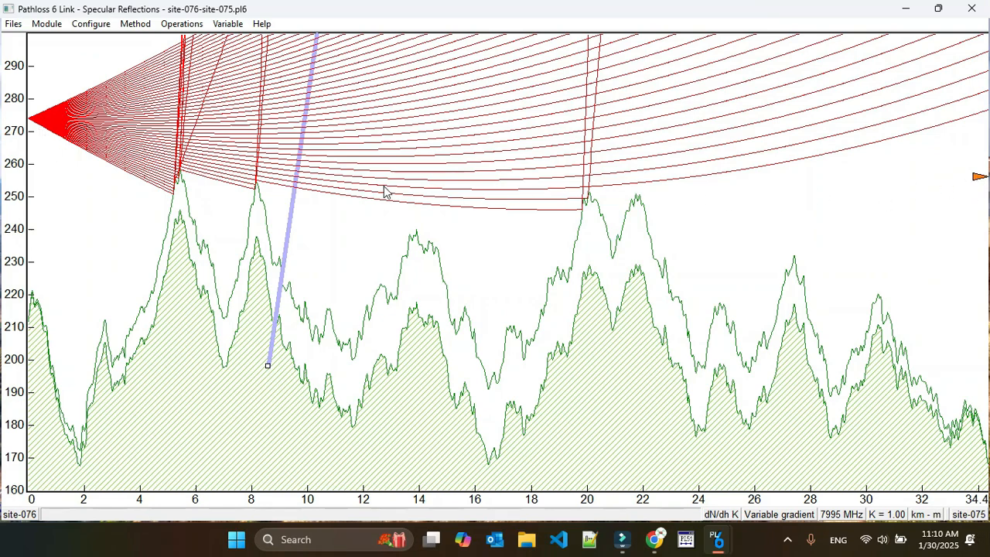
Review the M profile assigned to the variable gradient ray trace, closing its settings without changes.
{"action": "left_click", "coordinate": [171, 27]}
{"action": "mouse_move", "coordinate": [139, 25]}
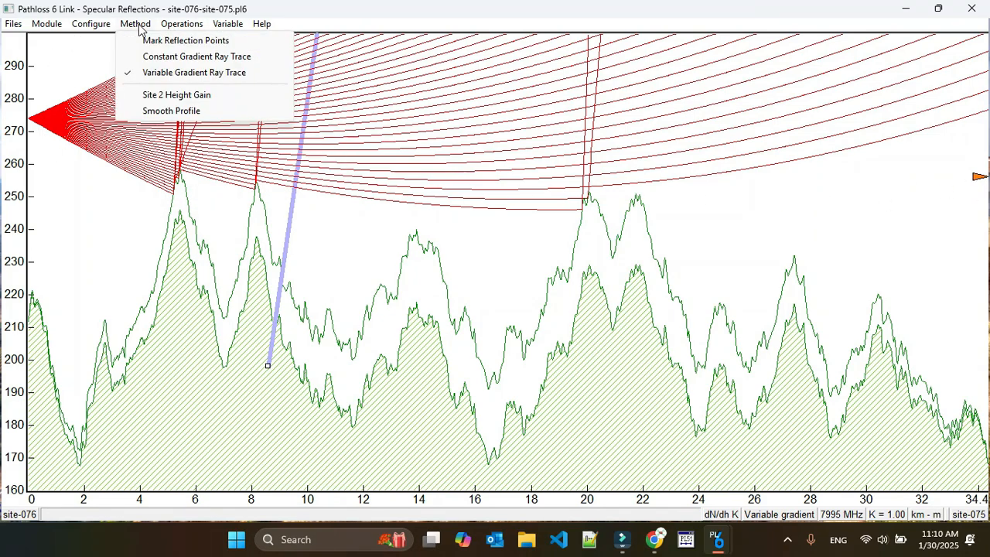
{"action": "left_click", "coordinate": [155, 73]}
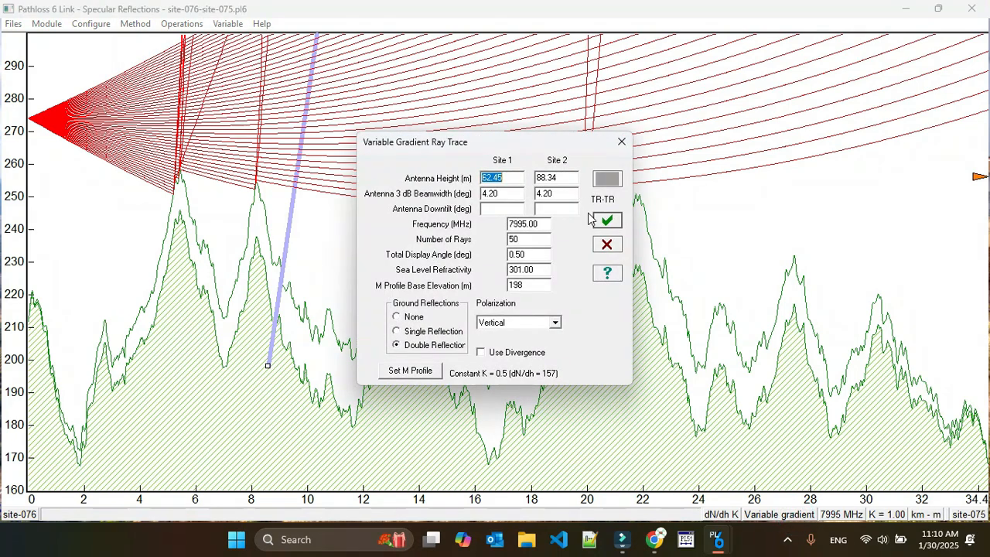
{"action": "left_click", "coordinate": [412, 371]}
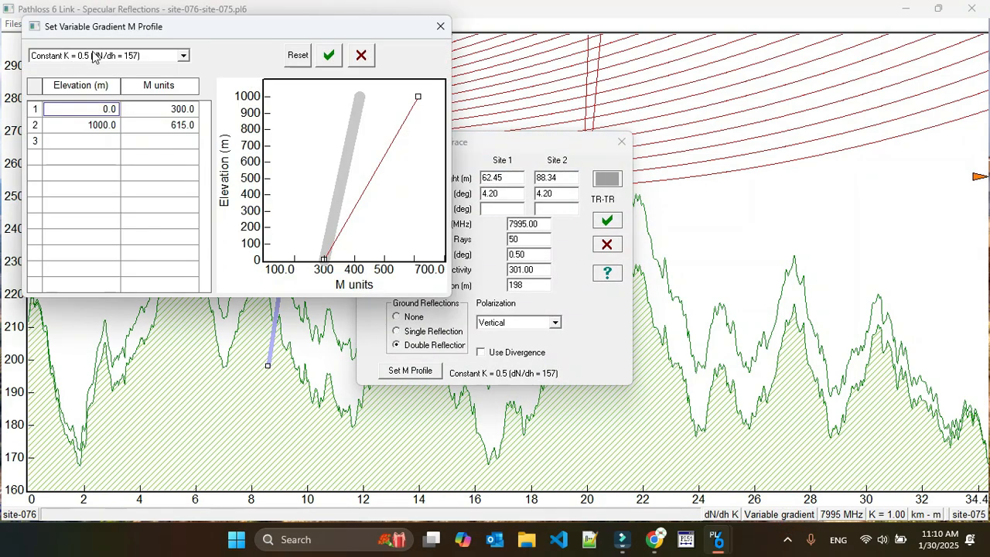
{"action": "left_click", "coordinate": [440, 26]}
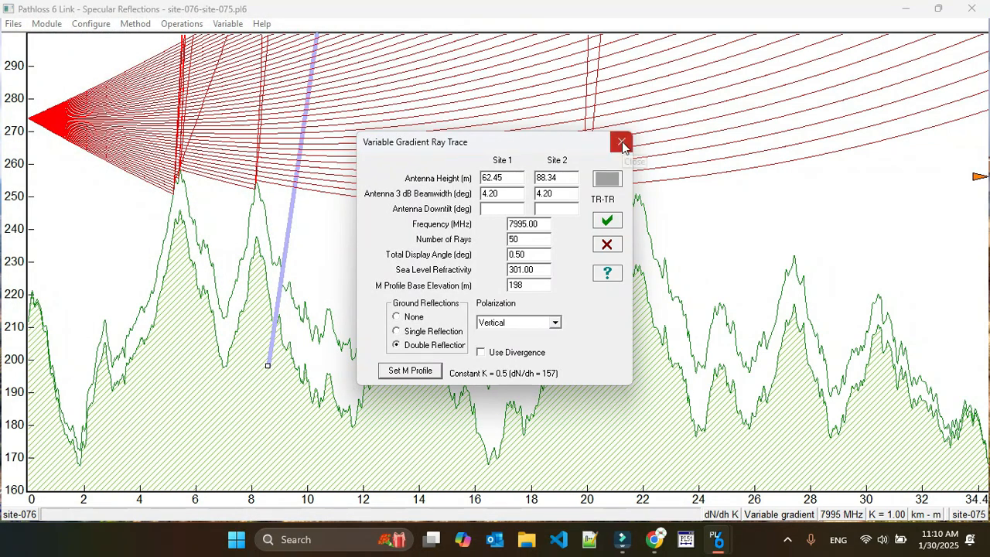
{"action": "left_click", "coordinate": [622, 146]}
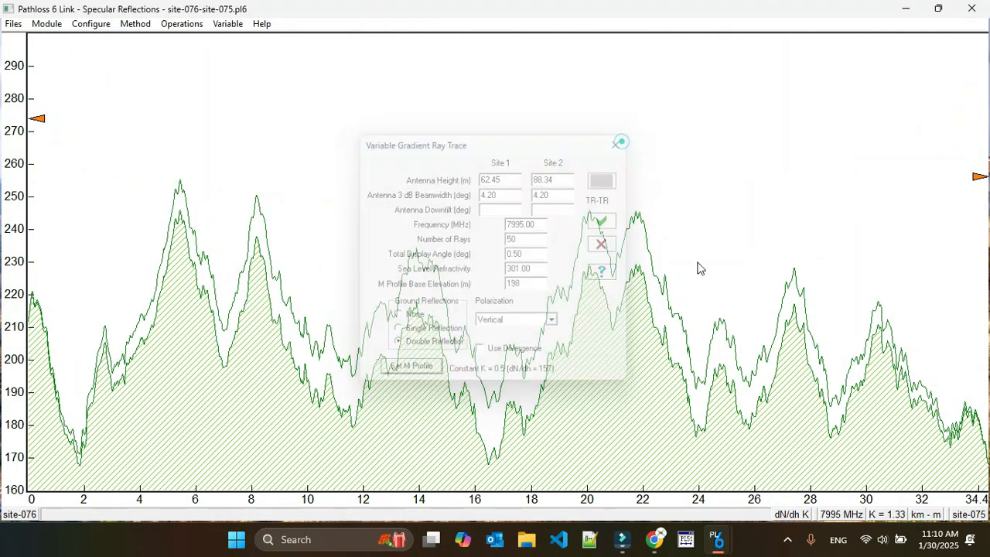
Redraw the variable gradient ray trace with its current settings and consult the link's refractivity gradient and K reference.
{"action": "left_click", "coordinate": [135, 24]}
{"action": "left_click", "coordinate": [167, 71]}
{"action": "left_click", "coordinate": [605, 221]}
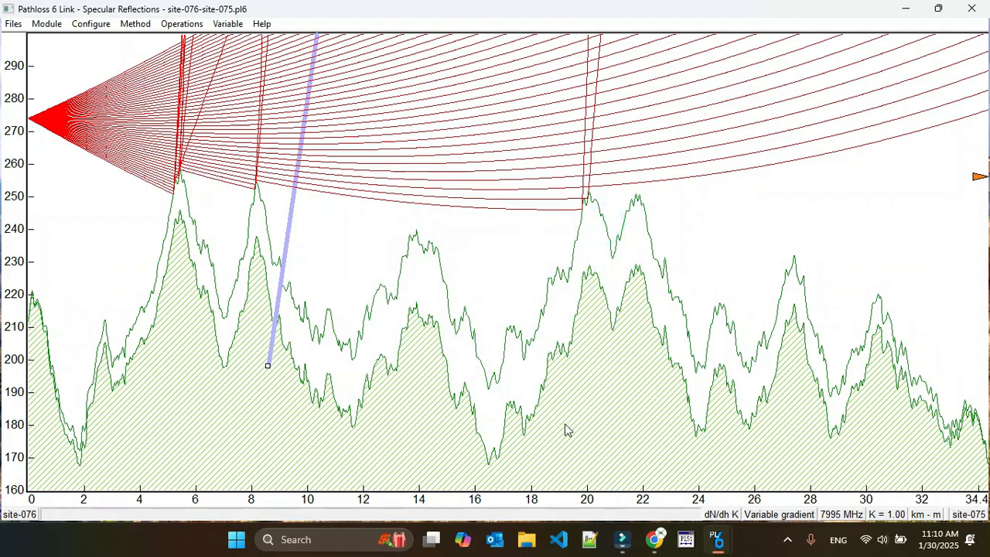
{"action": "left_click", "coordinate": [732, 515]}
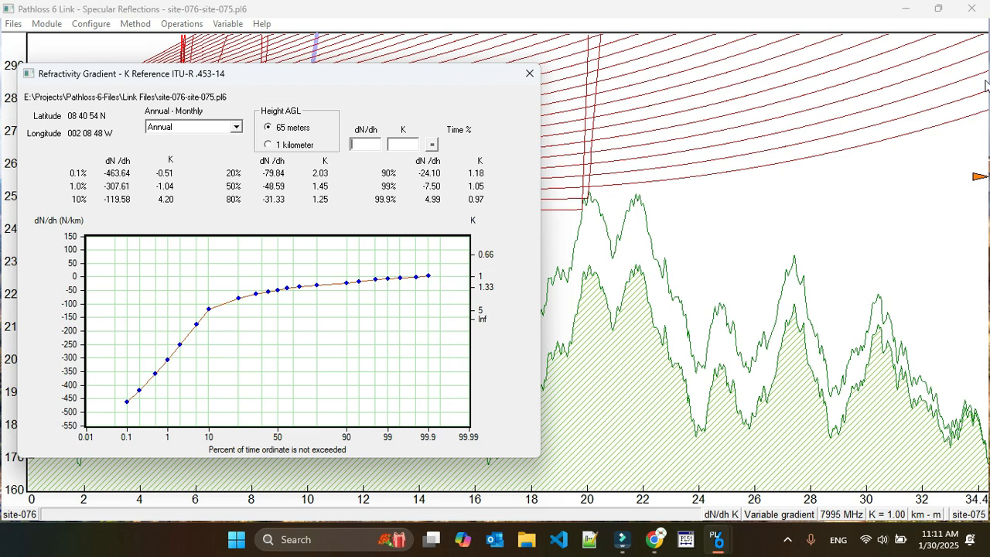
{"action": "left_click", "coordinate": [530, 72]}
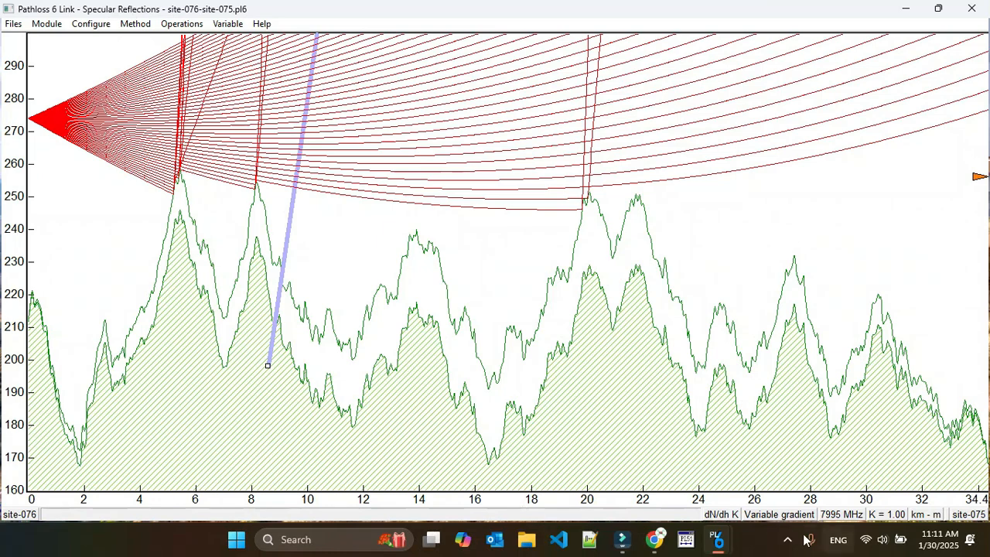
Set the variable gradient M profile to Constant K = infinity (dN/dh = -157) and rerun the ray trace.
{"action": "left_click", "coordinate": [778, 516]}
{"action": "left_click", "coordinate": [430, 371]}
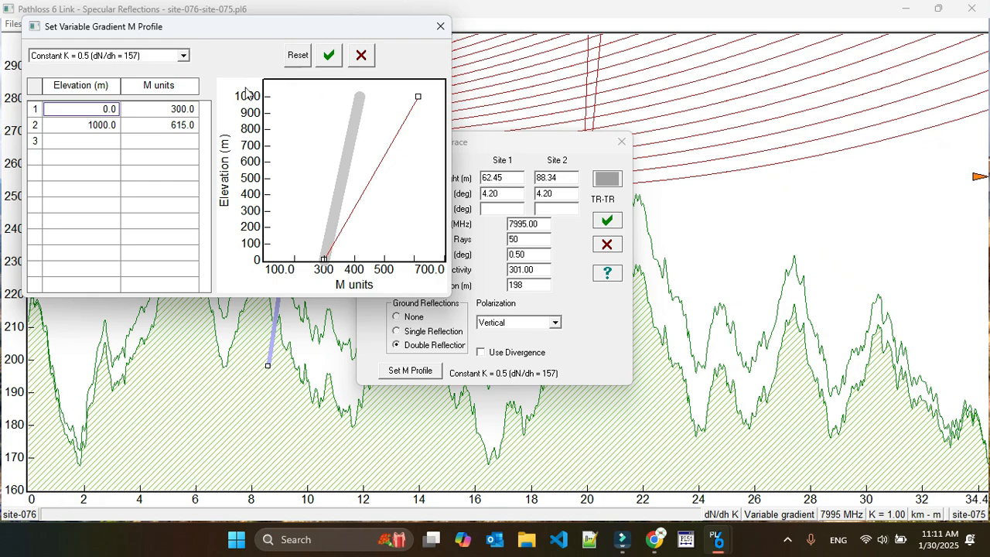
{"action": "left_click", "coordinate": [170, 55]}
{"action": "left_click", "coordinate": [159, 80]}
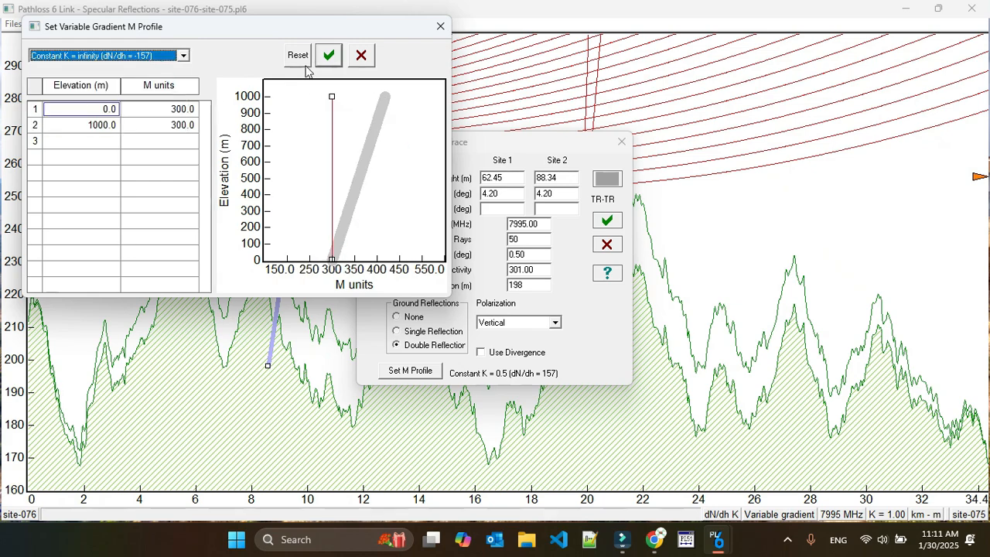
{"action": "left_click", "coordinate": [328, 54]}
{"action": "left_click", "coordinate": [410, 370]}
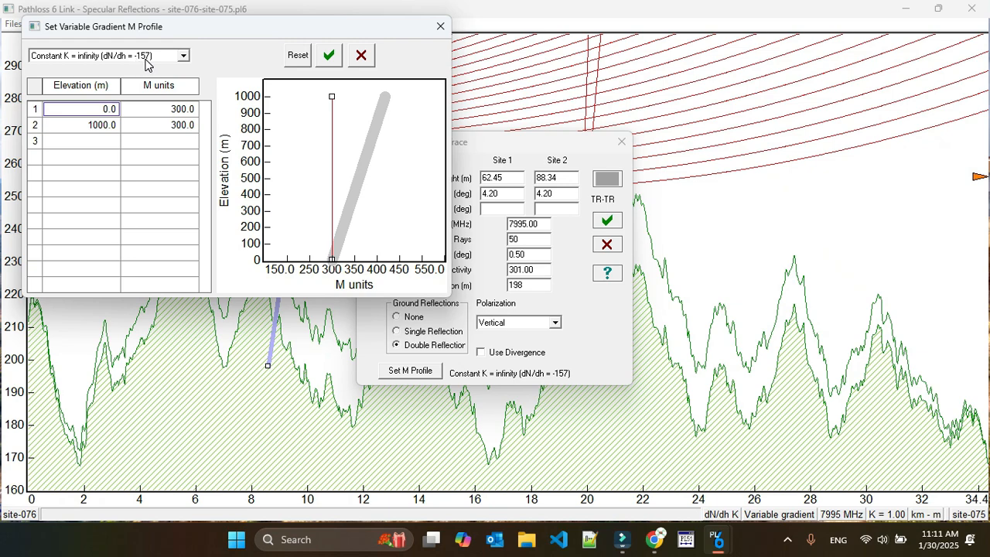
{"action": "left_click", "coordinate": [331, 59]}
{"action": "left_click", "coordinate": [607, 220]}
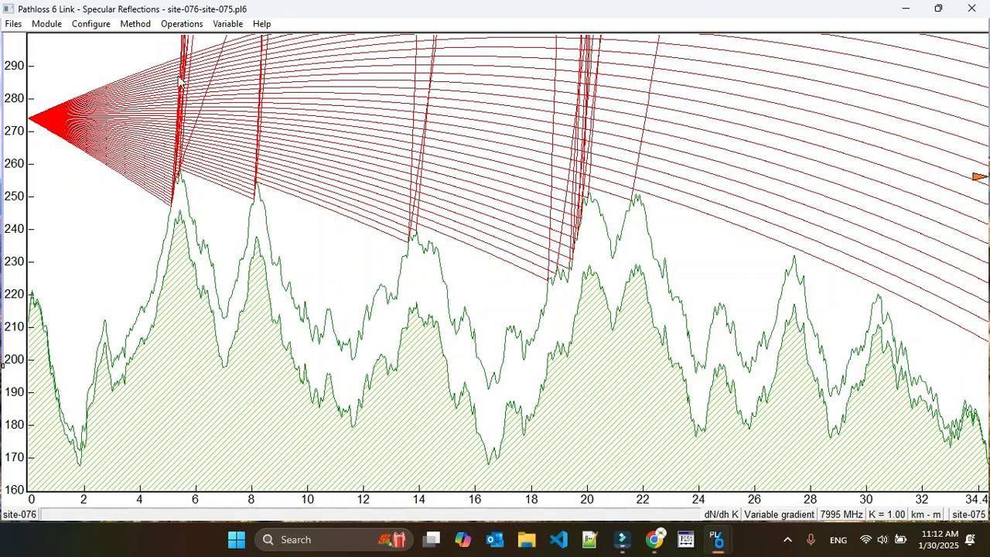
Rerun the ray trace with the Constant K = -0.5 (dN/dh = -471) M profile and consult the link's refractivity gradient and K reference.
{"action": "left_click", "coordinate": [789, 514]}
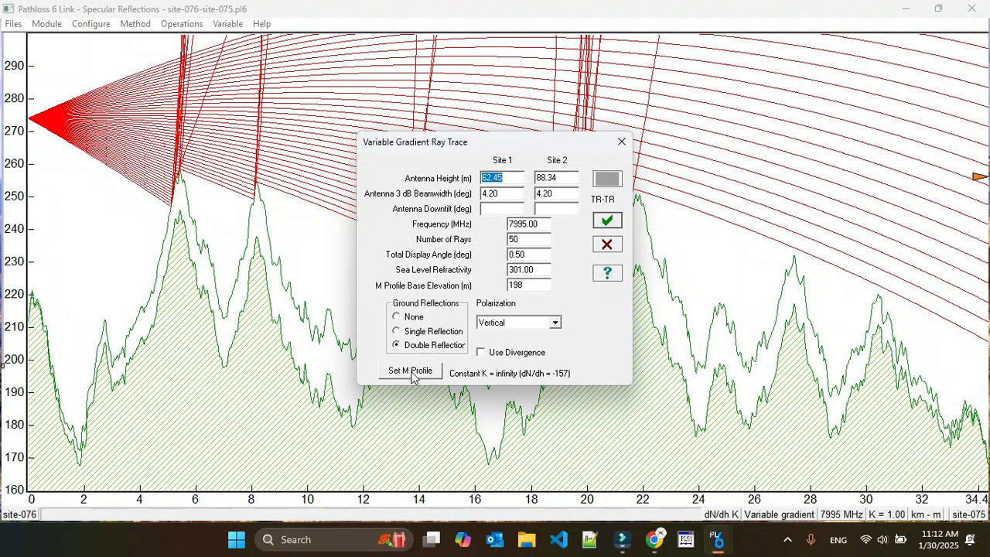
{"action": "left_click", "coordinate": [411, 371]}
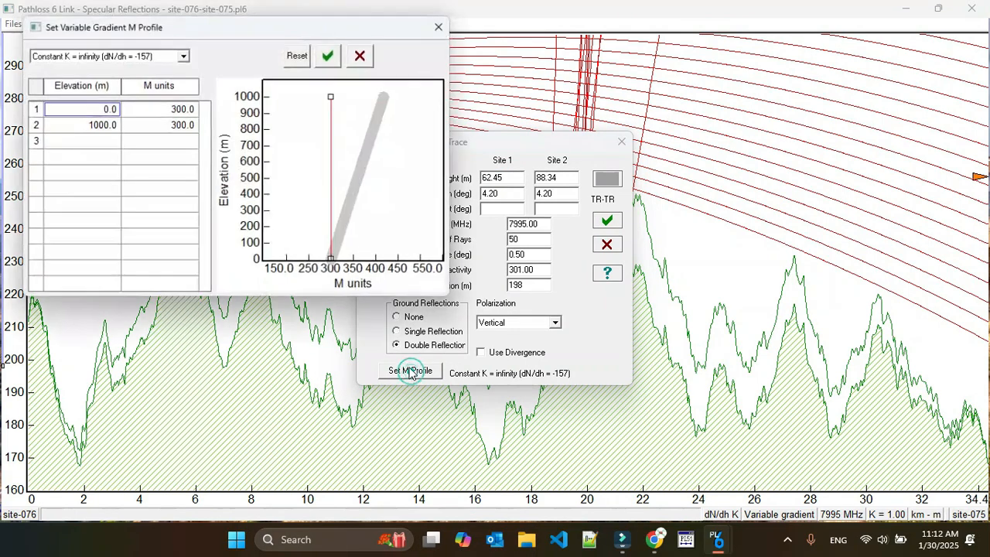
{"action": "left_click", "coordinate": [183, 56]}
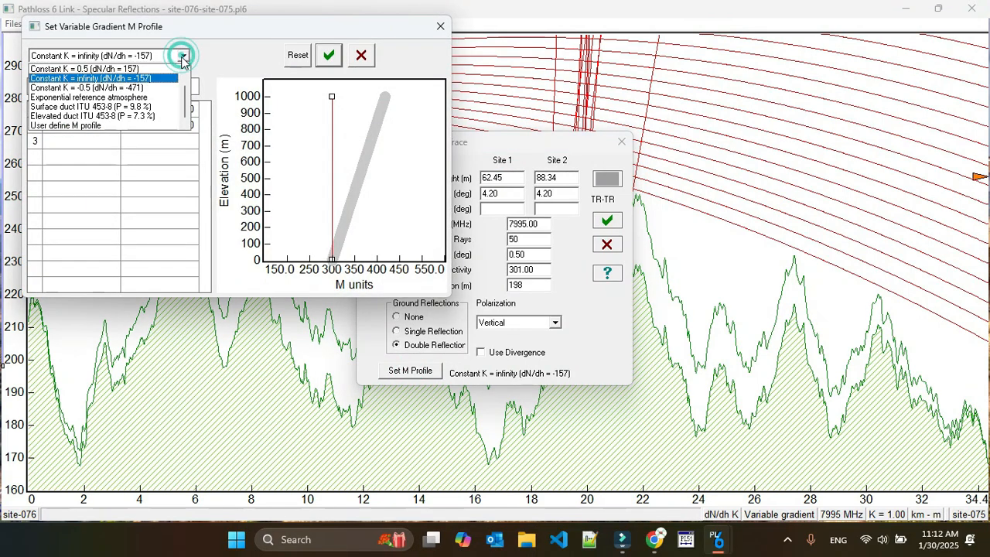
{"action": "left_click", "coordinate": [68, 89]}
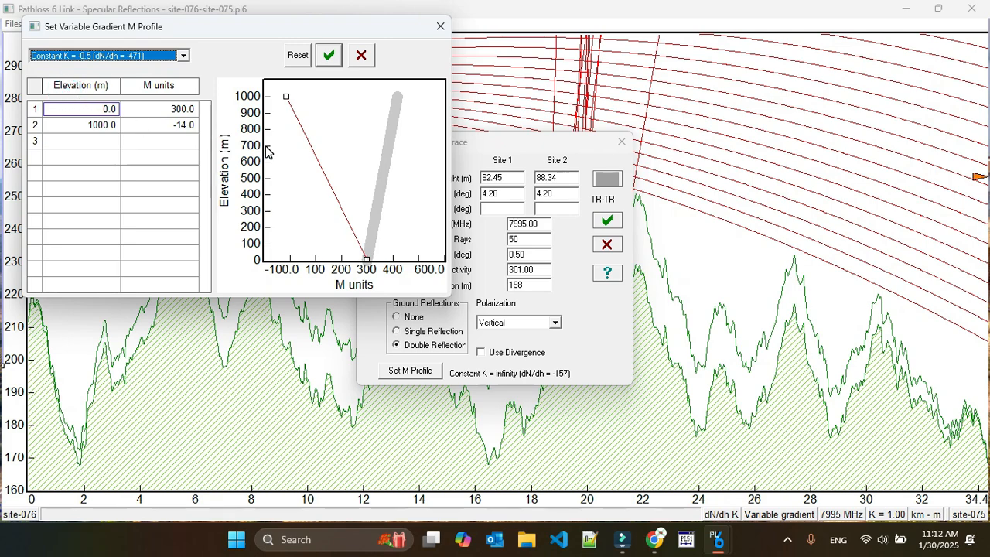
{"action": "left_click", "coordinate": [332, 62]}
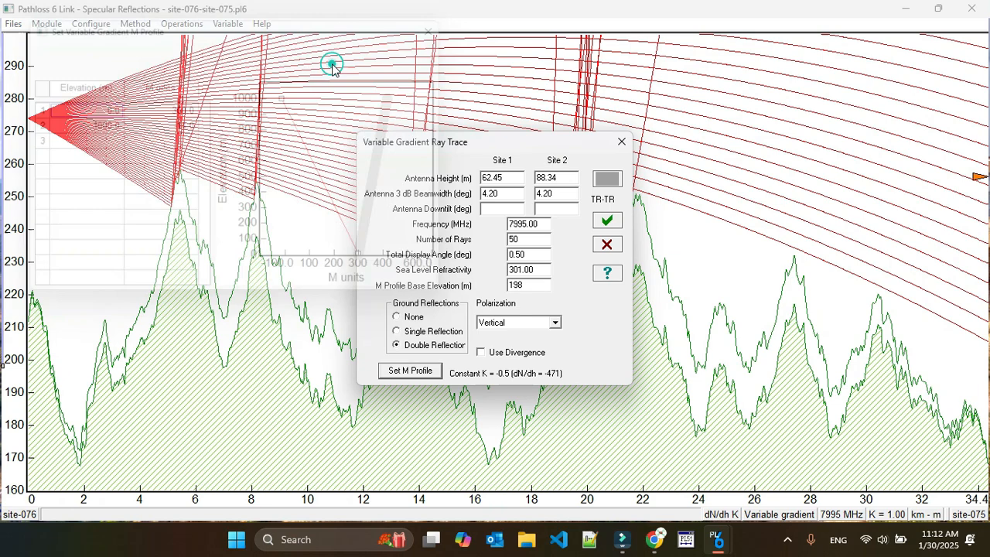
{"action": "left_click", "coordinate": [608, 222]}
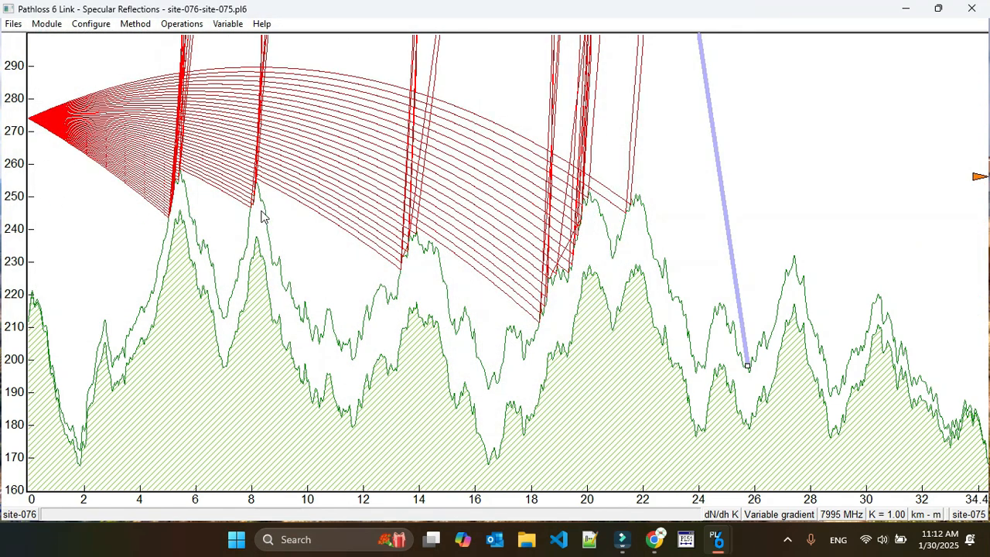
{"action": "left_click", "coordinate": [723, 515]}
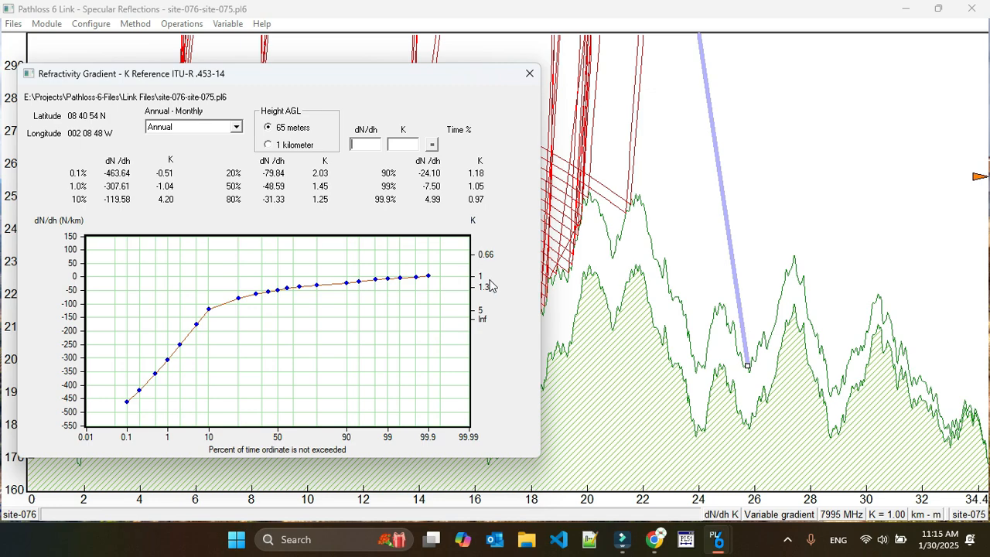
{"action": "left_click", "coordinate": [529, 73]}
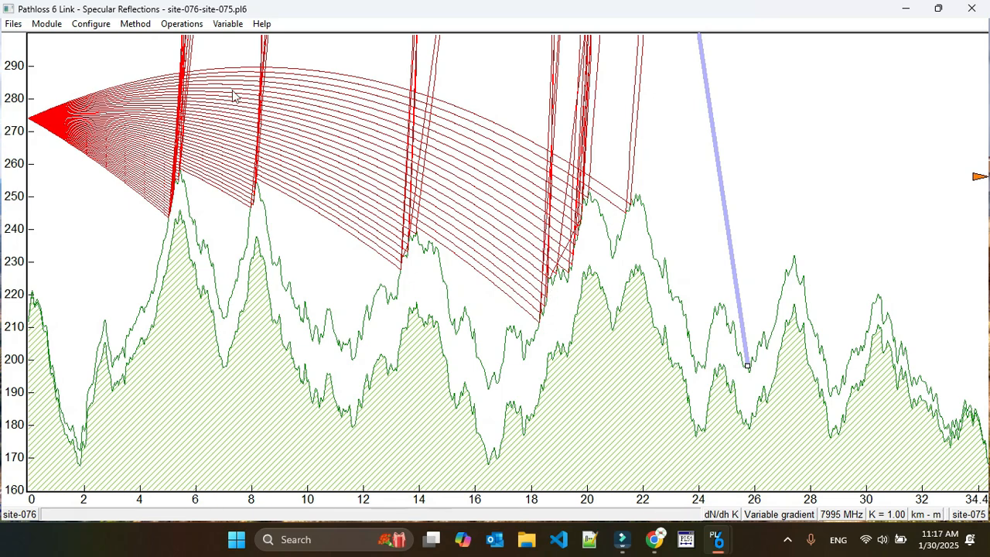
Switch the variable gradient M profile back to Constant K = 0.5 (dN/dh = 157) and redraw the ray trace.
{"action": "left_click", "coordinate": [795, 512]}
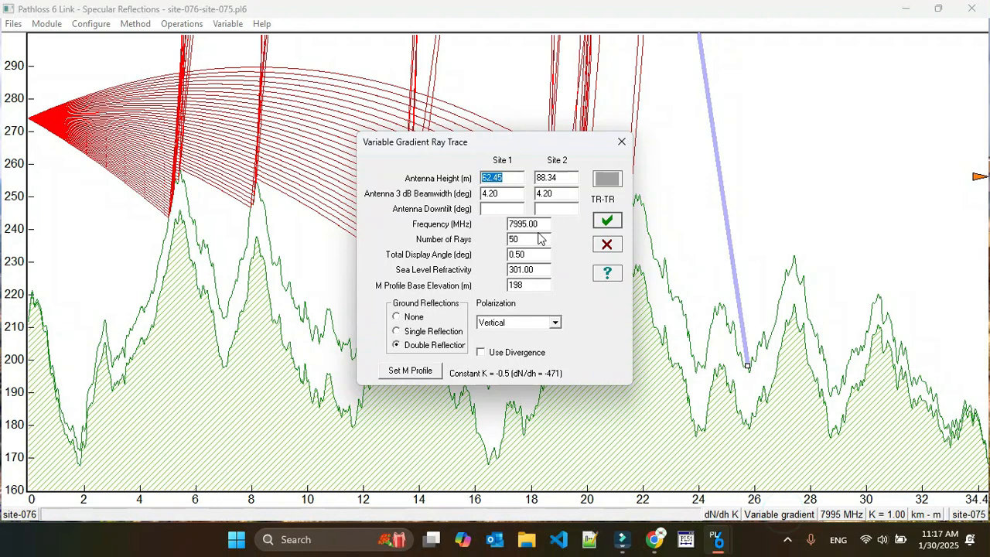
{"action": "left_click", "coordinate": [410, 371]}
{"action": "left_click", "coordinate": [183, 54]}
{"action": "left_click", "coordinate": [161, 70]}
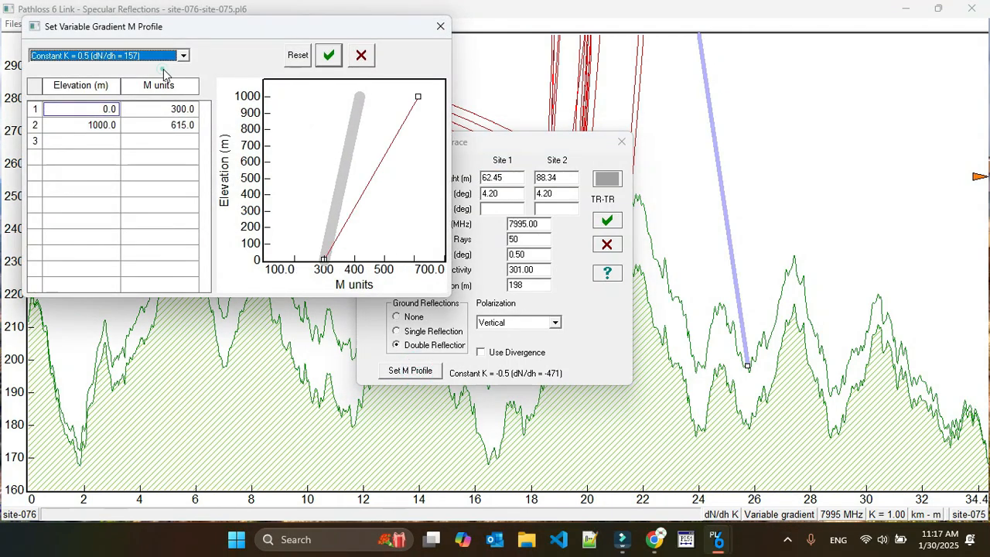
{"action": "left_click", "coordinate": [326, 64]}
{"action": "left_click", "coordinate": [607, 221]}
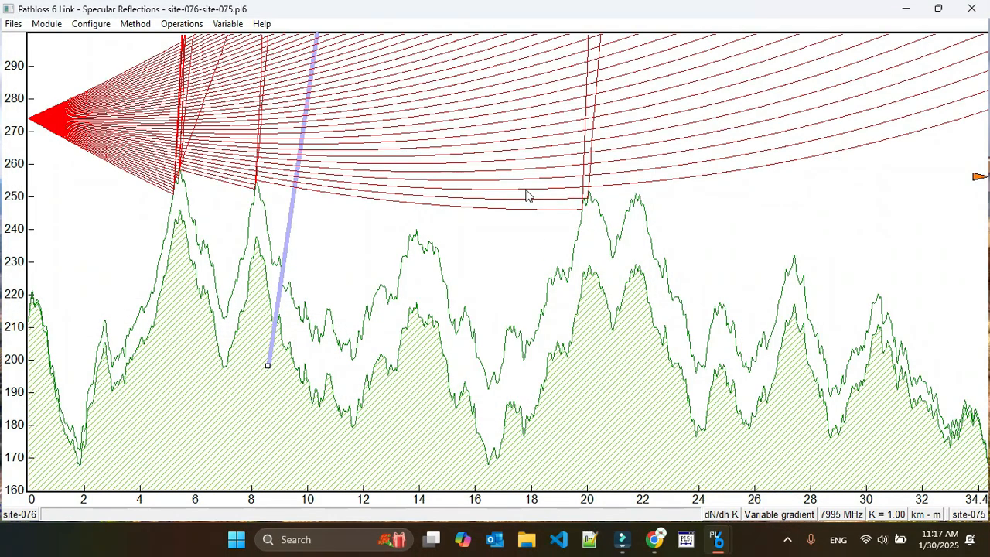